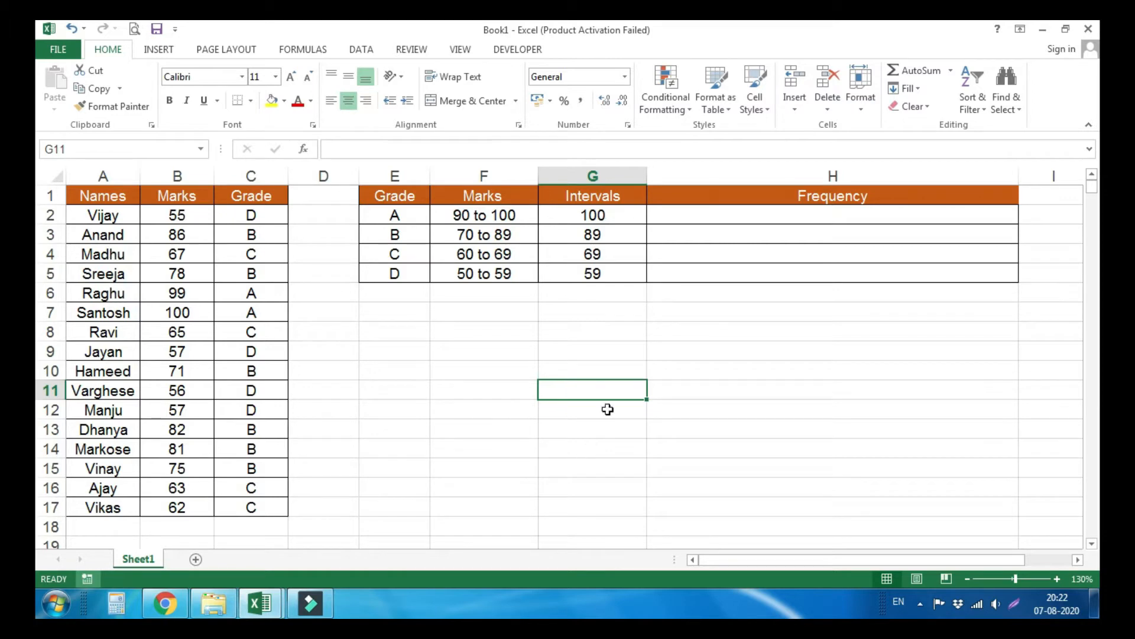
Compare each upper limit in the Intervals cells G2:G5 with its mark range in F2:F5
{"action": "left_click", "coordinate": [615, 216]}
{"action": "left_click", "coordinate": [620, 237]}
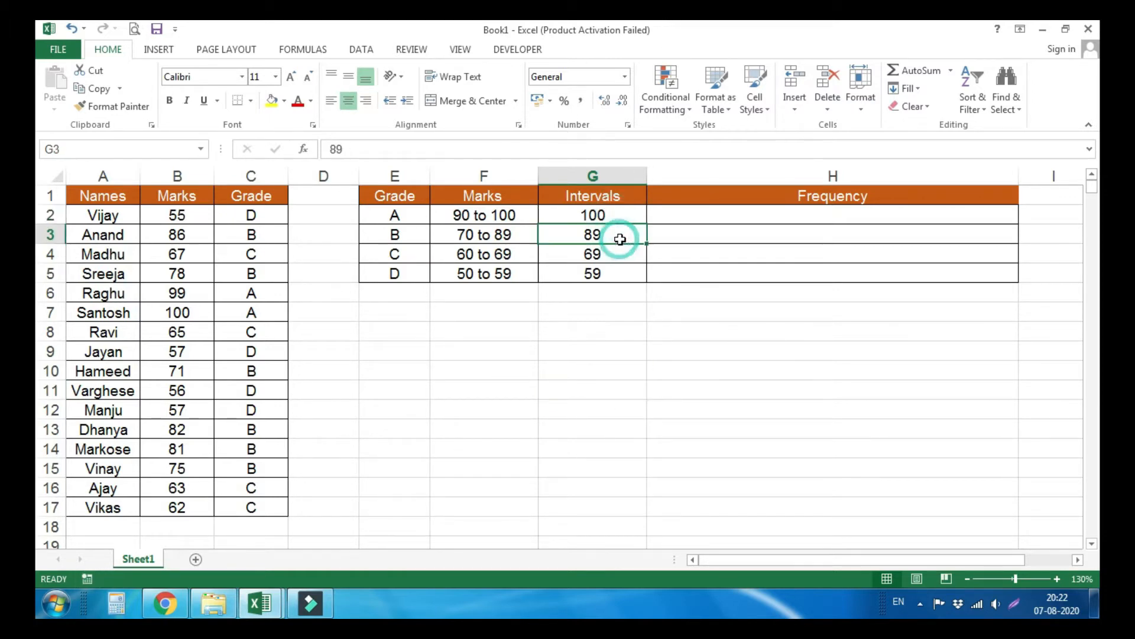
{"action": "left_click", "coordinate": [626, 256]}
{"action": "left_click", "coordinate": [634, 276]}
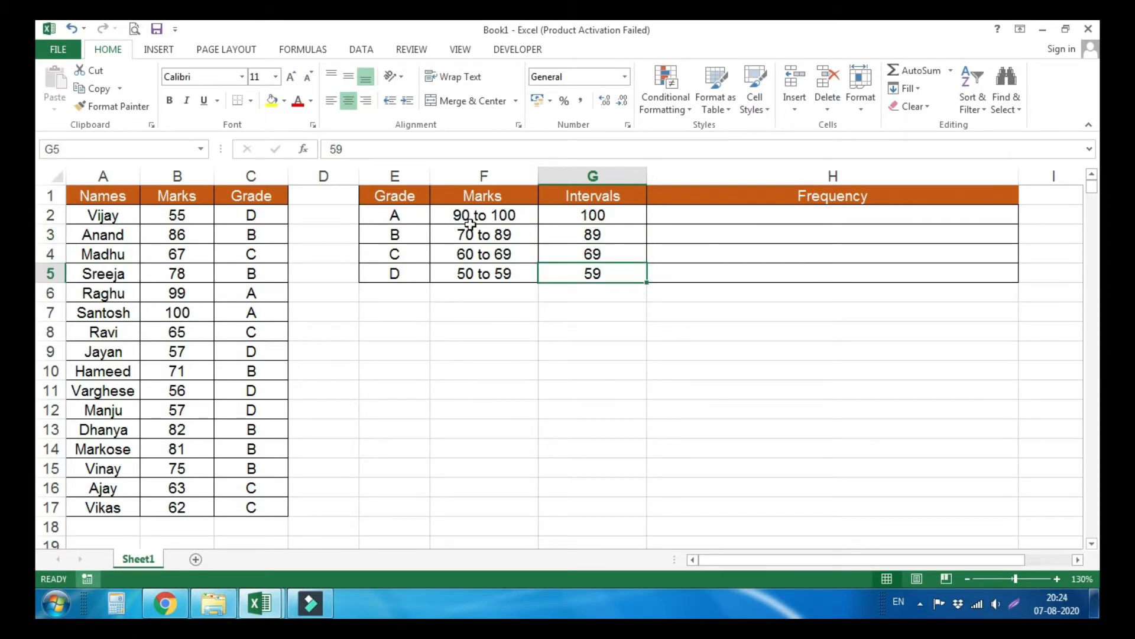
{"action": "left_click", "coordinate": [600, 217]}
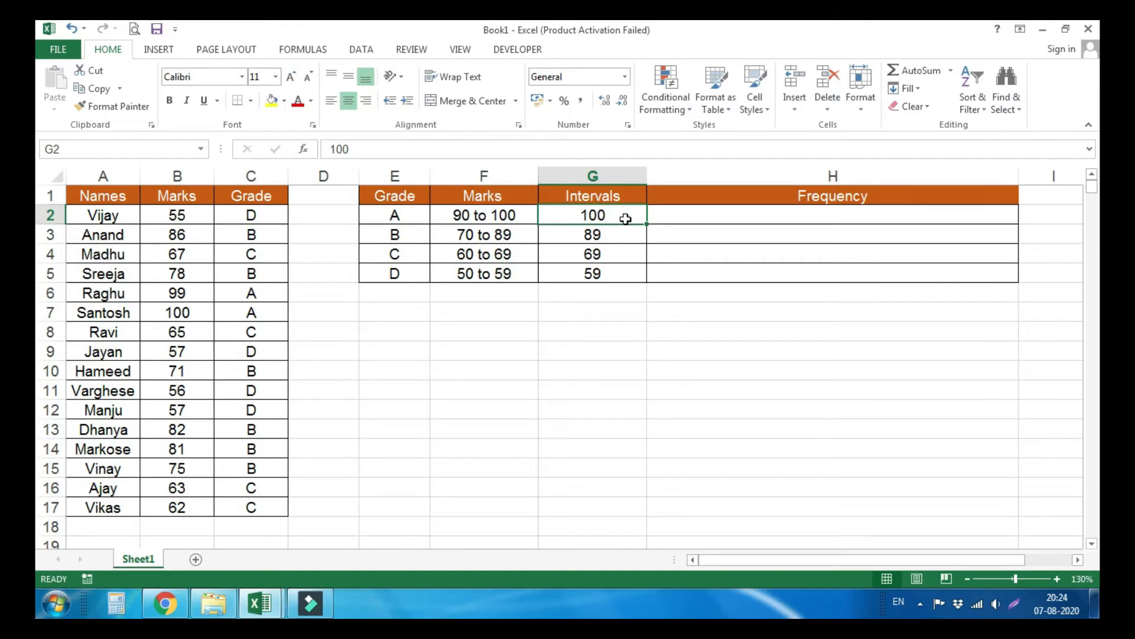
{"action": "left_click", "coordinate": [483, 234]}
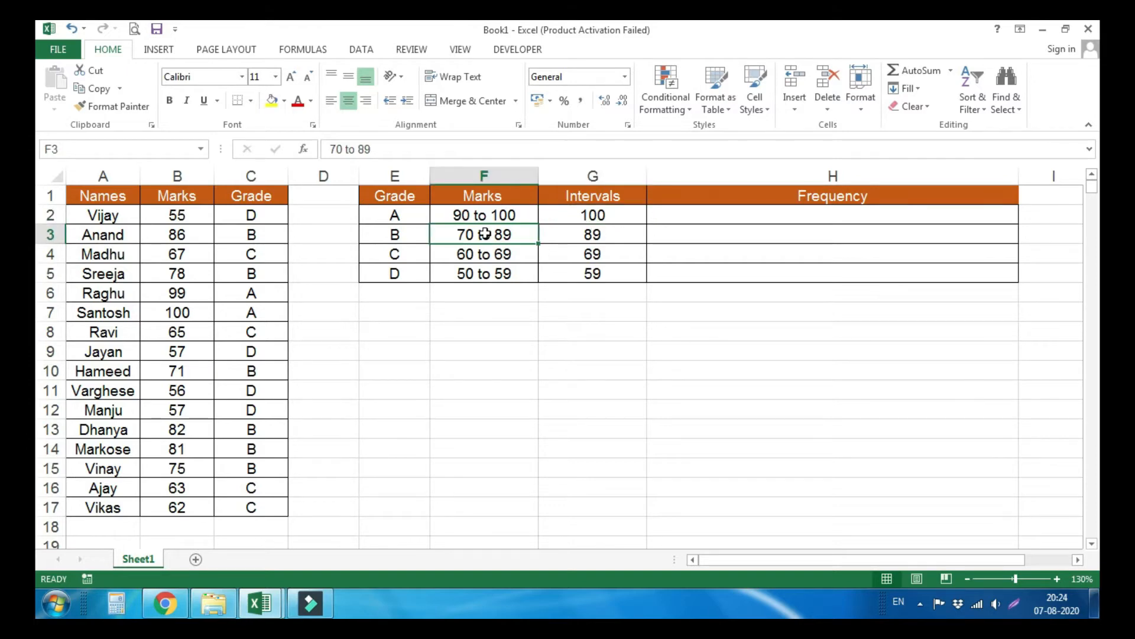
{"action": "left_click", "coordinate": [596, 234]}
{"action": "left_click", "coordinate": [475, 254]}
{"action": "left_click", "coordinate": [600, 254]}
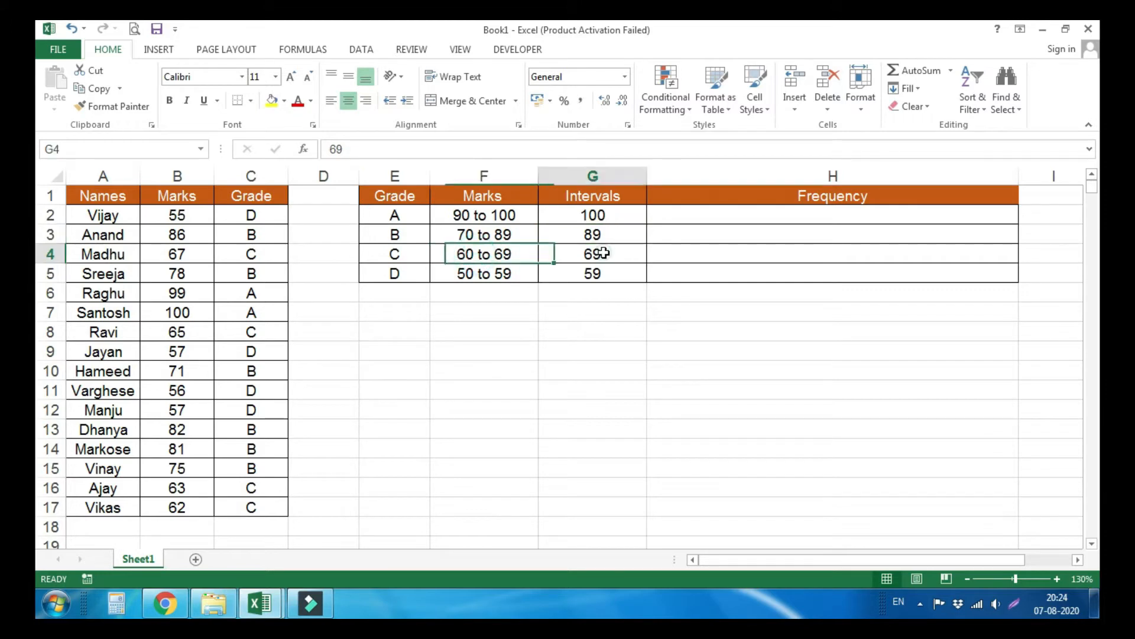
{"action": "left_click", "coordinate": [475, 274]}
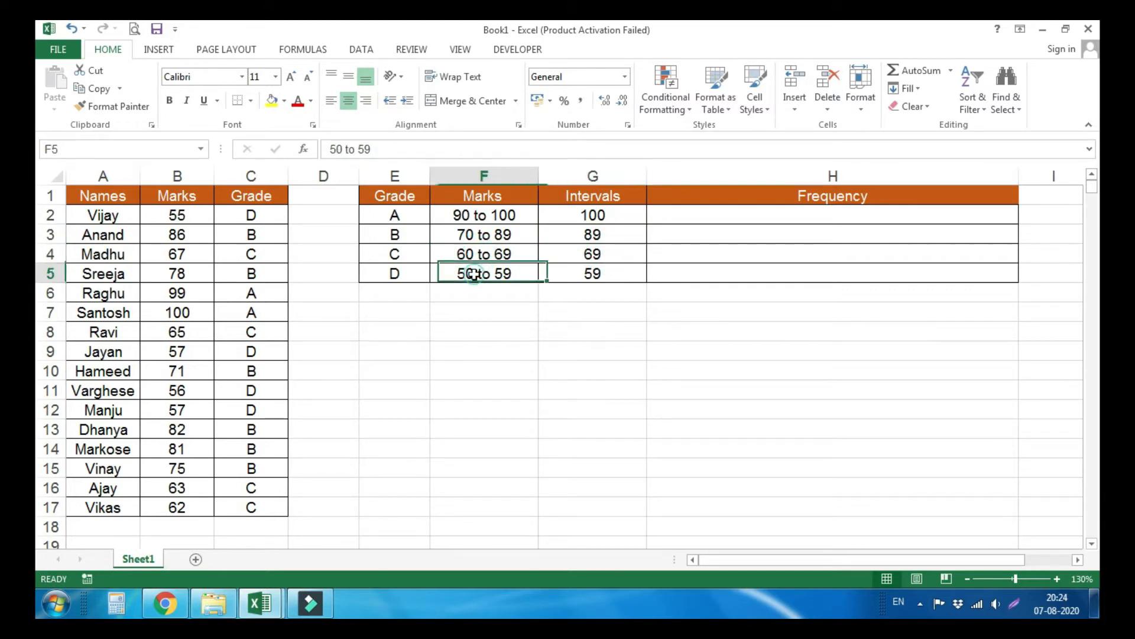
{"action": "left_click", "coordinate": [606, 276]}
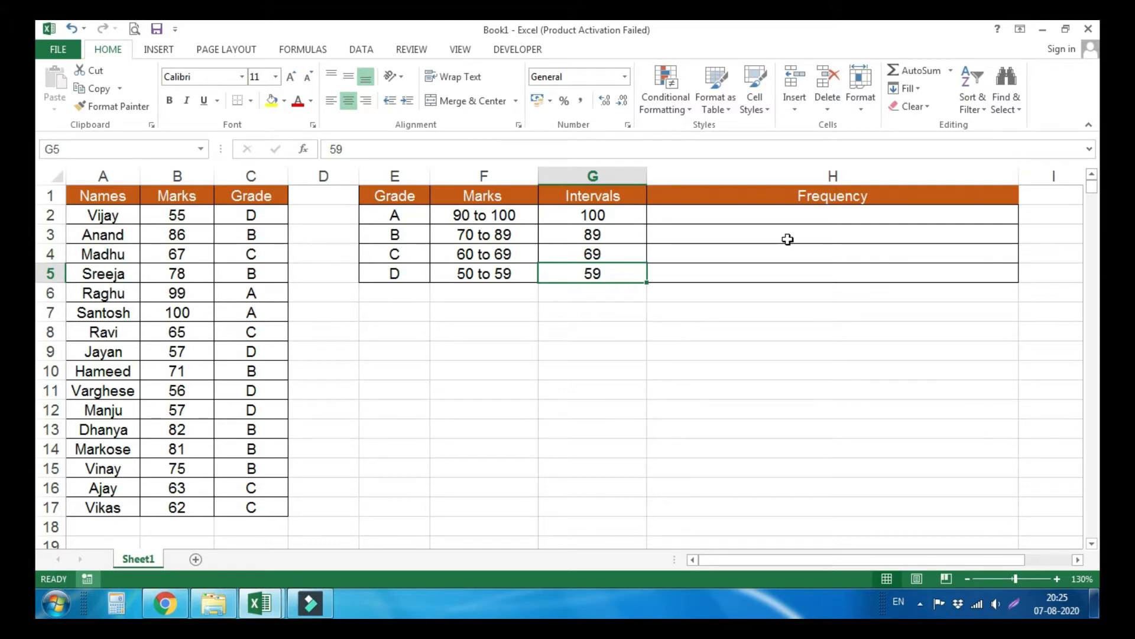
Enter =FREQUENCY(B2:B17,G2:G5) in H2 and fill the formula down to H5
{"action": "left_click", "coordinate": [725, 219]}
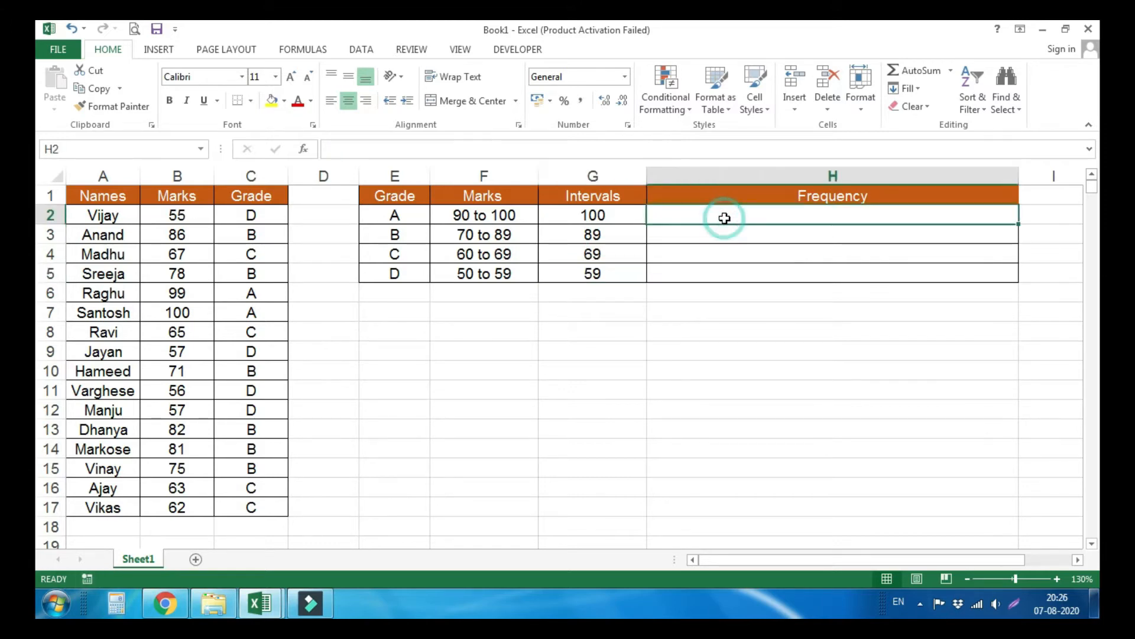
{"action": "type", "text": "="}
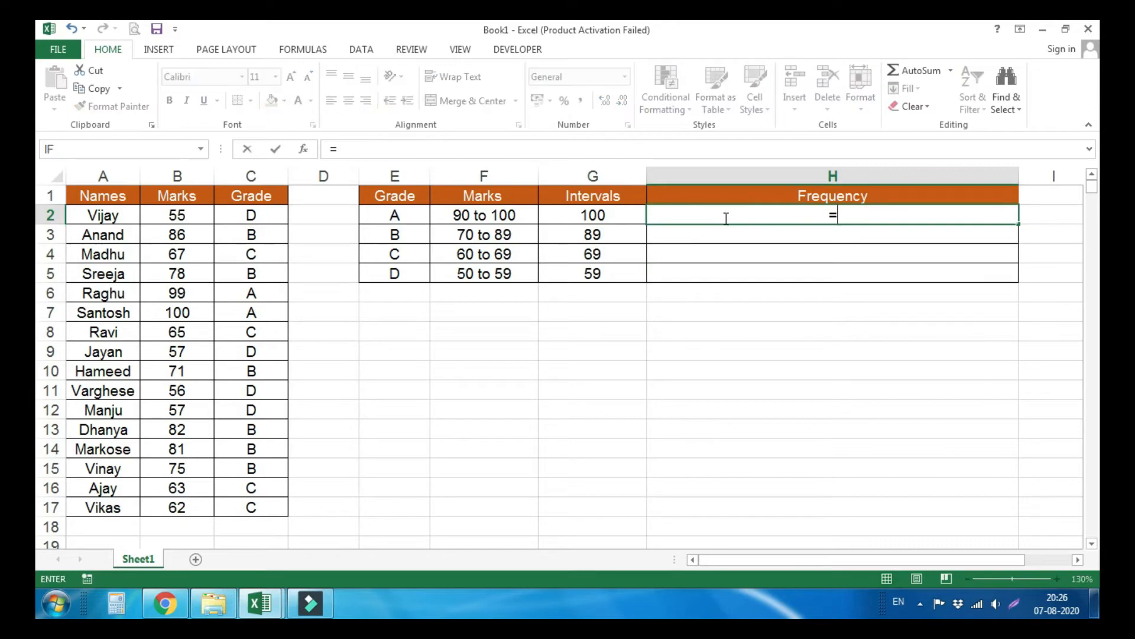
{"action": "type", "text": "fre"}
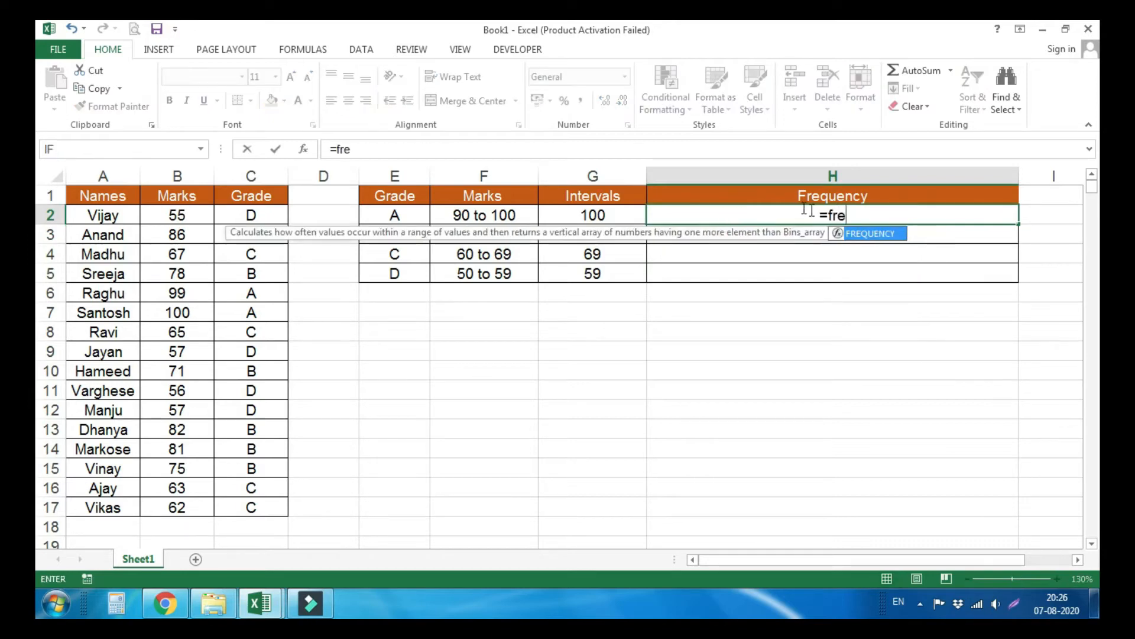
{"action": "double_click", "coordinate": [865, 235]}
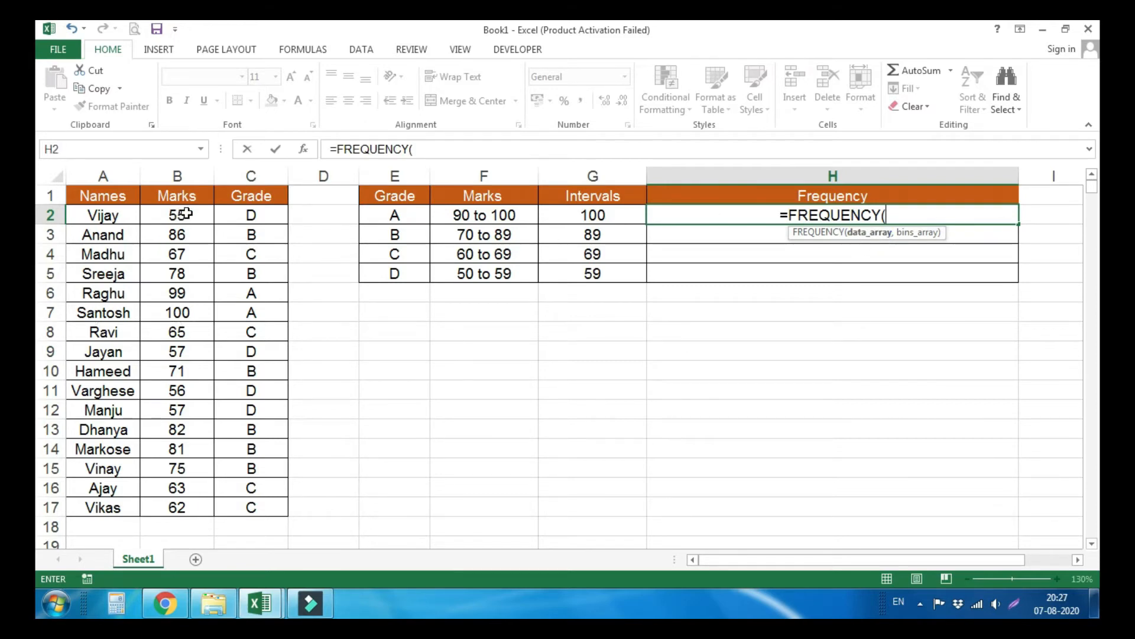
{"action": "left_click_drag", "start_coordinate": [186, 214], "coordinate": [176, 496]}
{"action": "type", "text": ","}
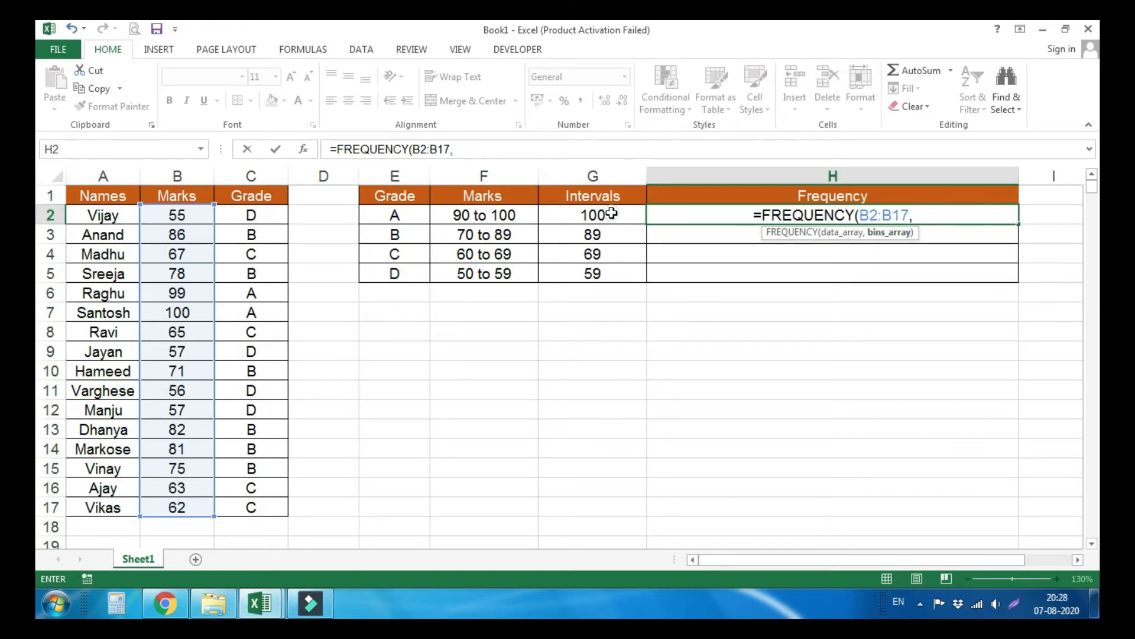
{"action": "left_click_drag", "start_coordinate": [612, 213], "coordinate": [613, 278]}
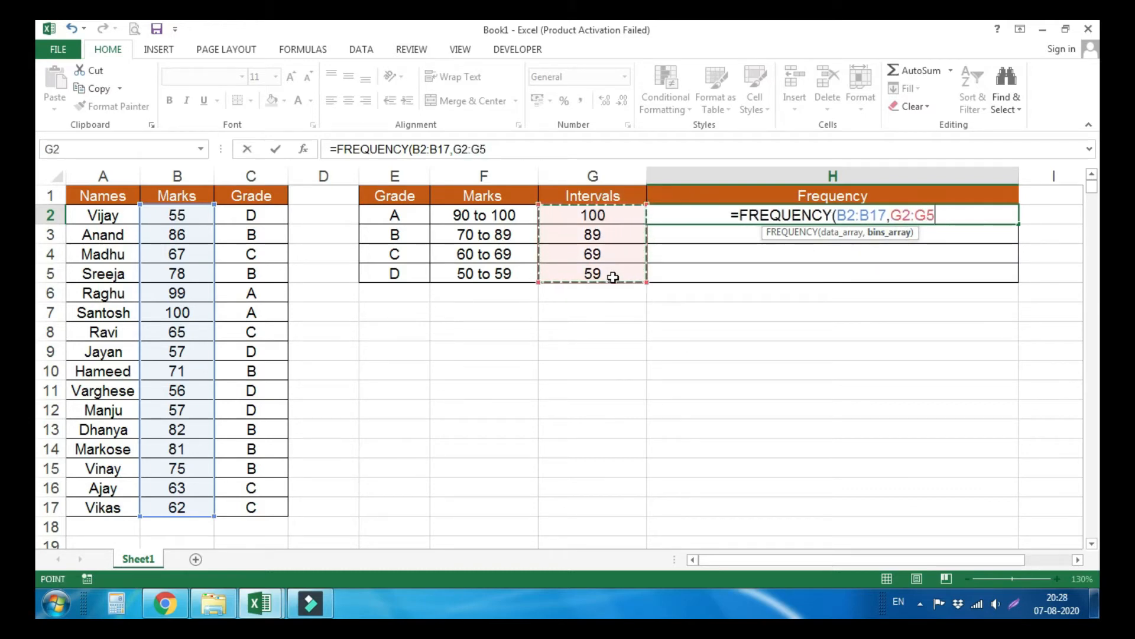
{"action": "type", "text": ")"}
{"action": "key", "text": "Return"}
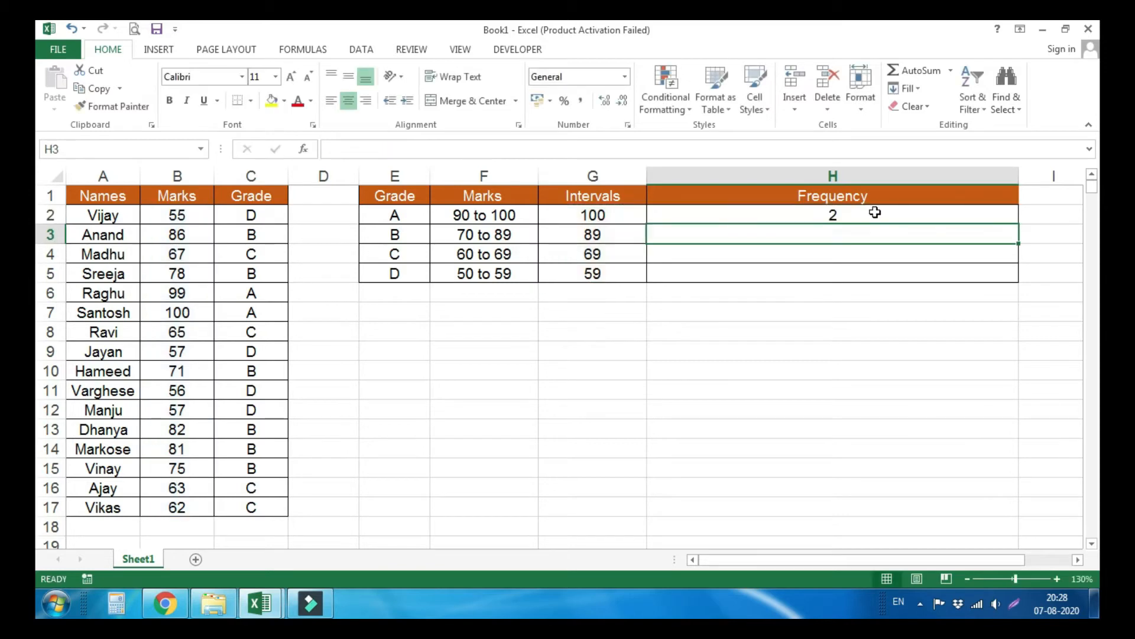
{"action": "left_click", "coordinate": [875, 212]}
{"action": "left_click_drag", "start_coordinate": [1019, 223], "coordinate": [1015, 286]}
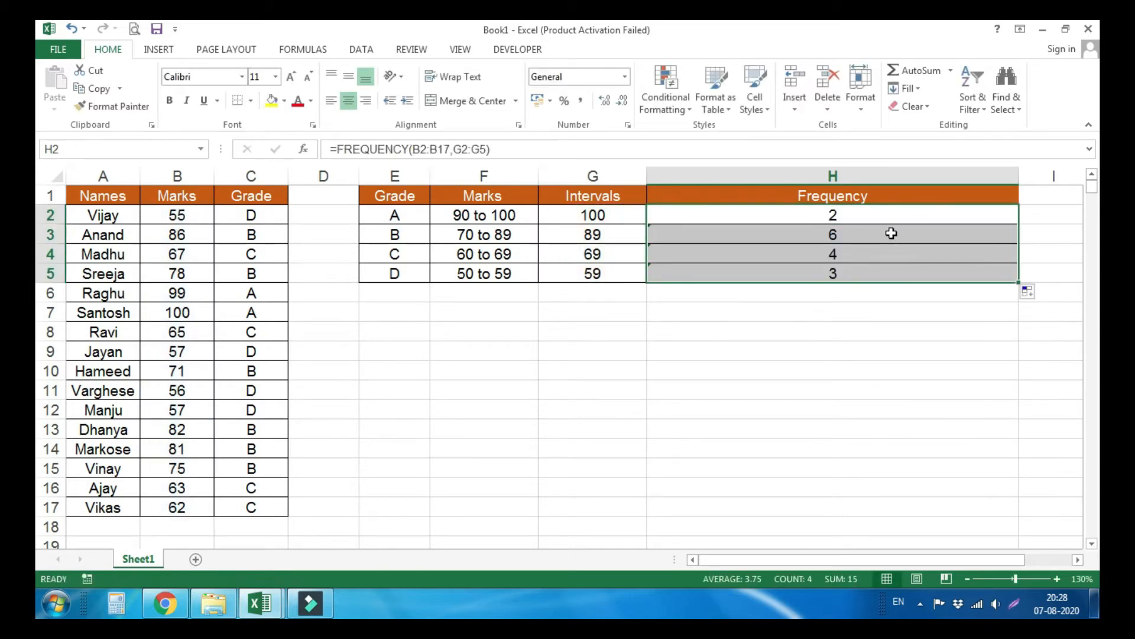
Check the frequency results and formulas in H2:H5 against the A and B grades listed in column C
{"action": "left_click", "coordinate": [863, 216]}
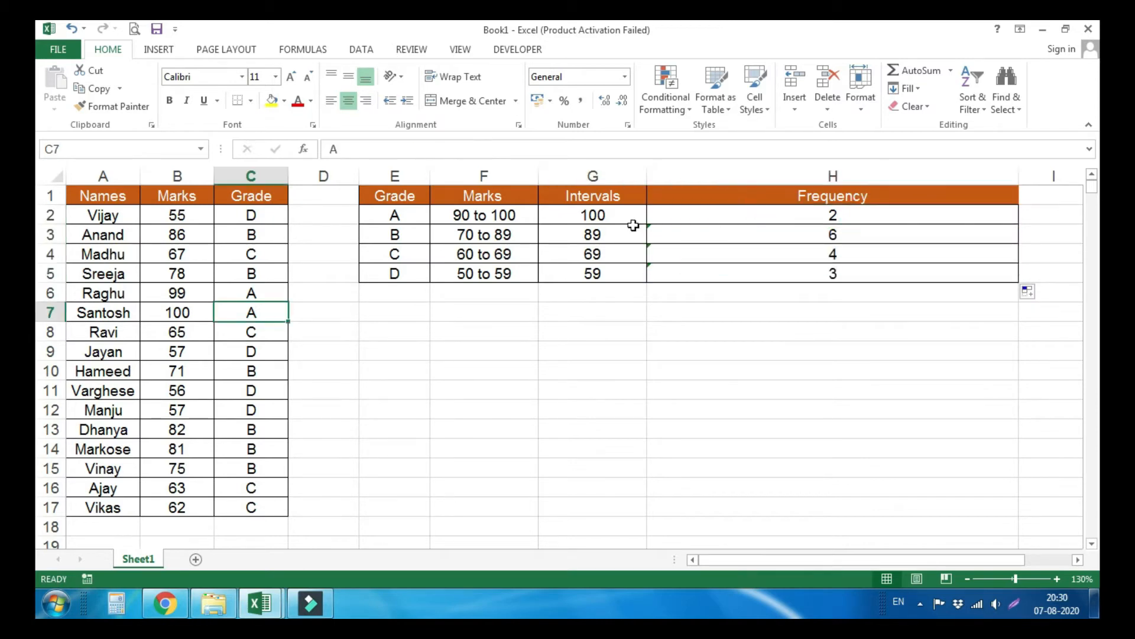
{"action": "left_click", "coordinate": [264, 295]}
{"action": "left_click", "coordinate": [271, 313]}
{"action": "left_click", "coordinate": [774, 216]}
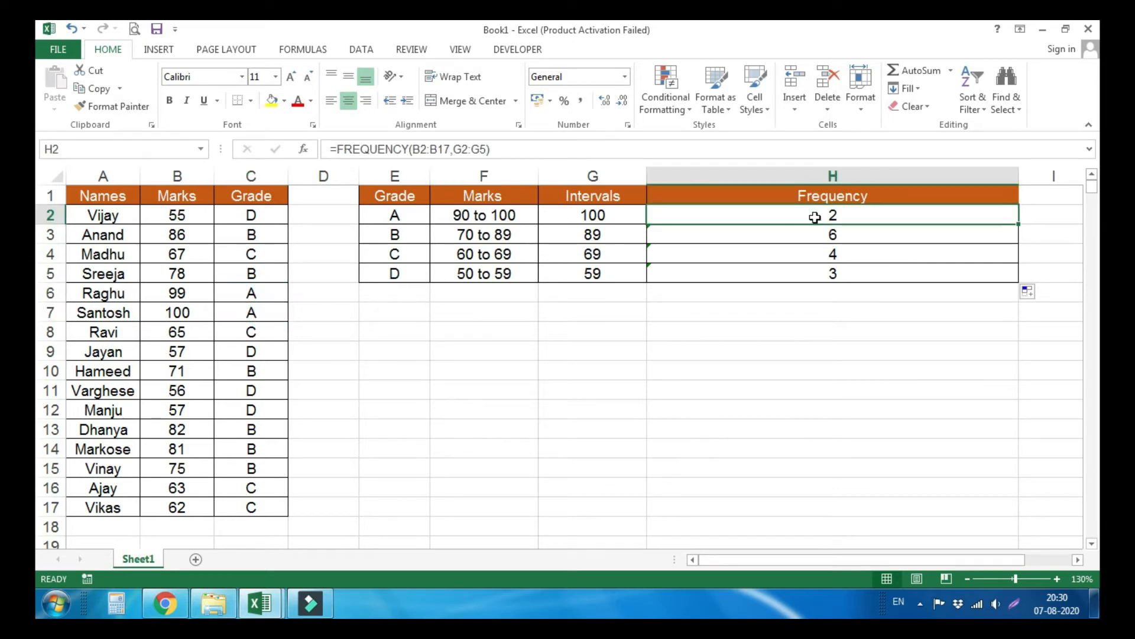
{"action": "left_click", "coordinate": [818, 237]}
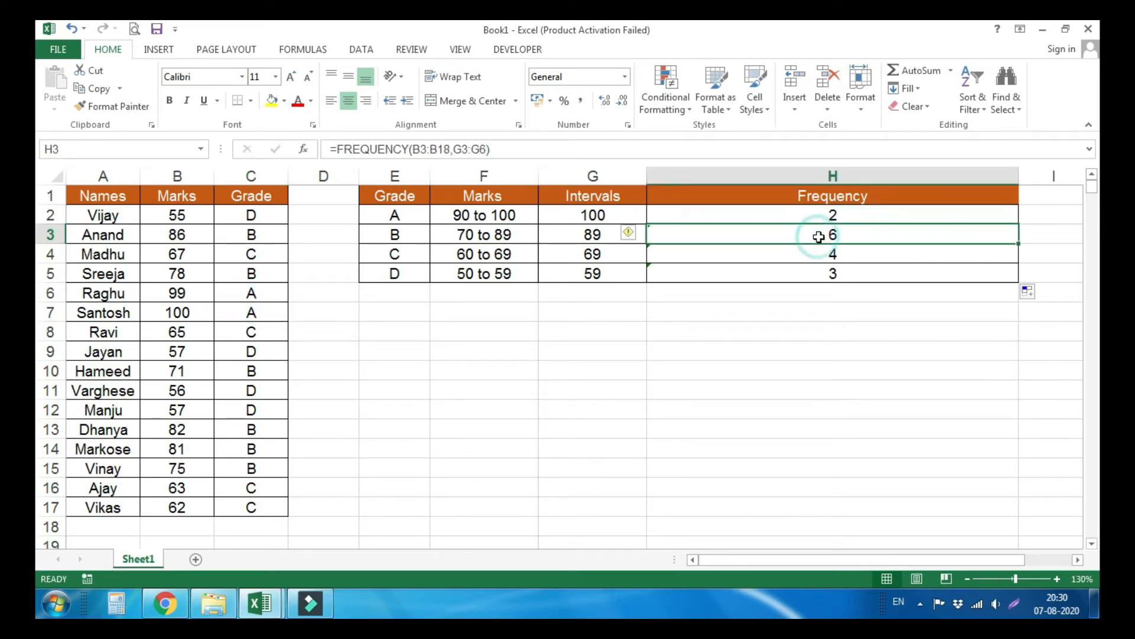
{"action": "left_click", "coordinate": [259, 233]}
{"action": "left_click", "coordinate": [260, 273]}
{"action": "left_click", "coordinate": [272, 368]}
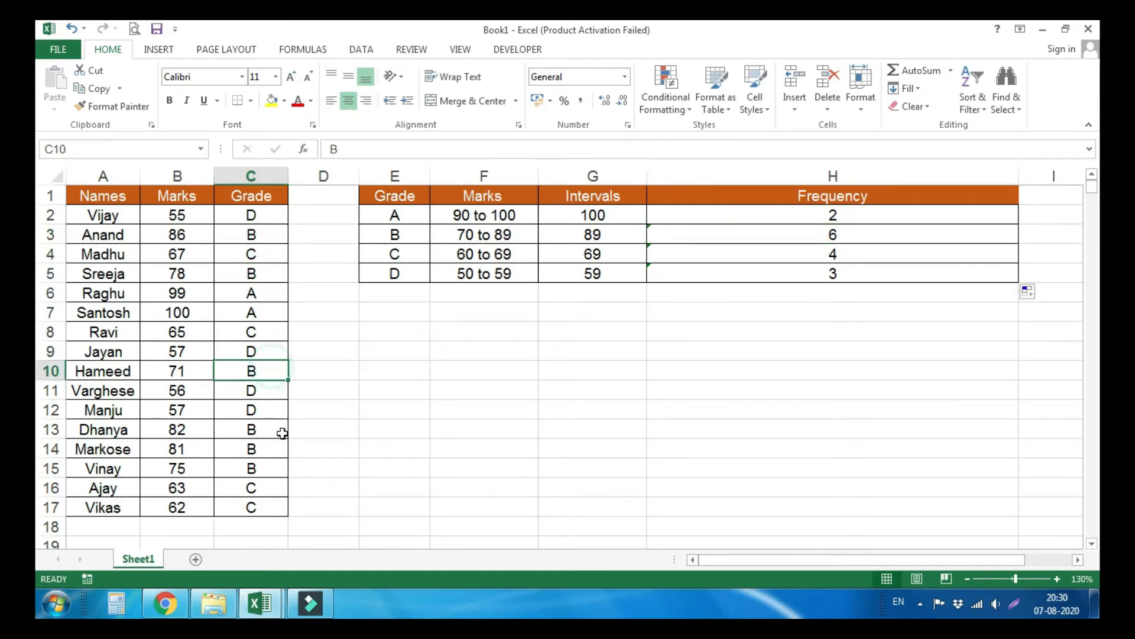
{"action": "left_click", "coordinate": [277, 430]}
{"action": "left_click", "coordinate": [272, 453]}
{"action": "left_click", "coordinate": [265, 475]}
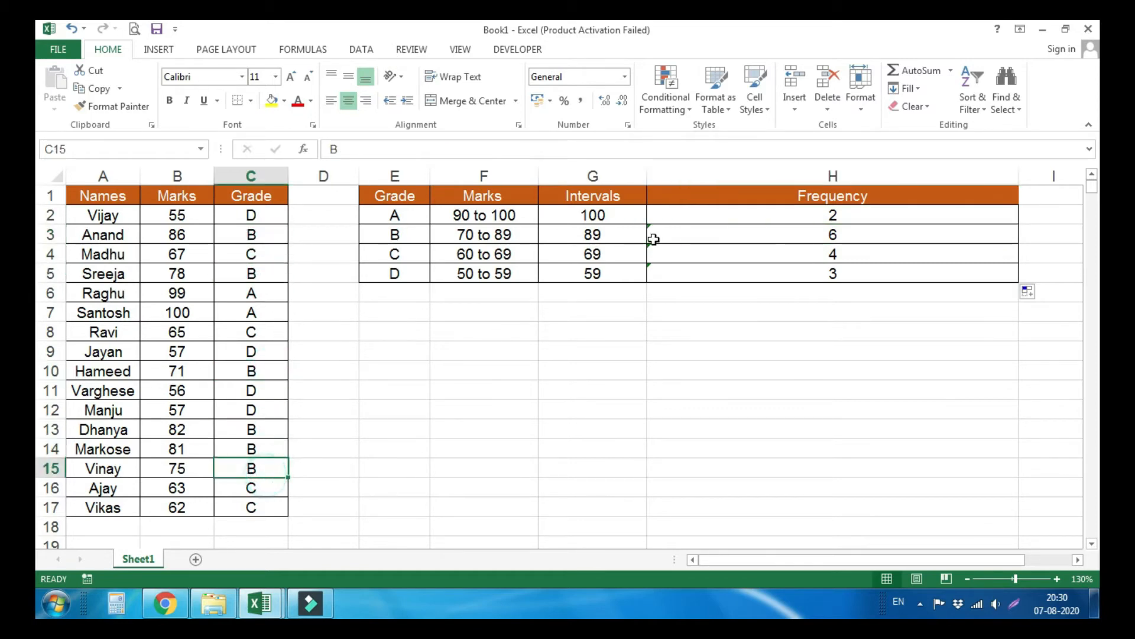
{"action": "left_click", "coordinate": [819, 249]}
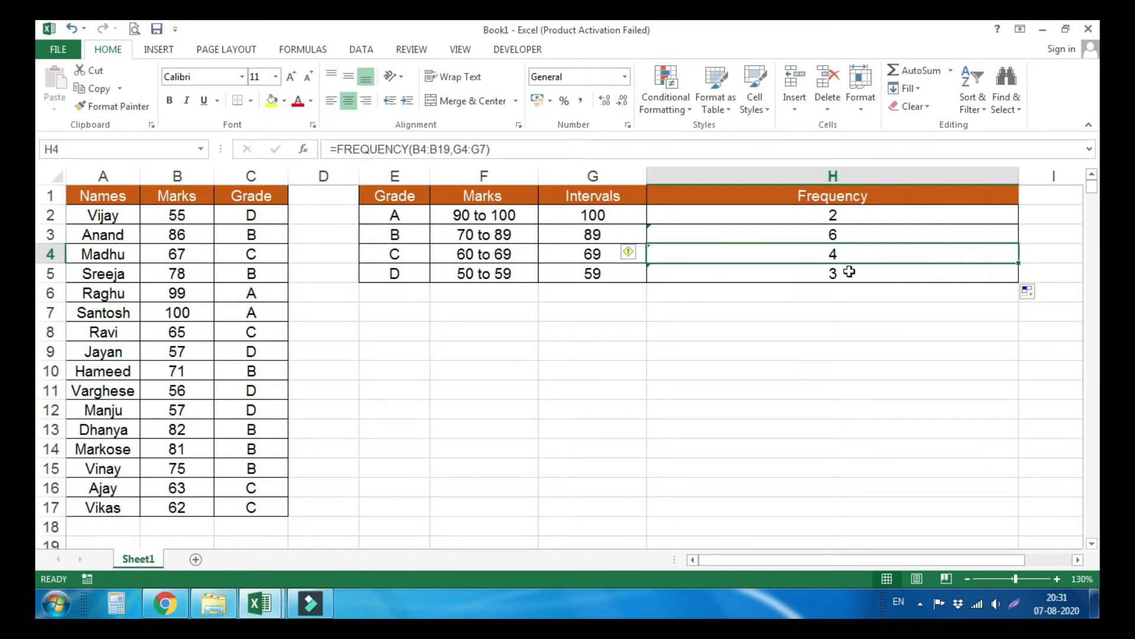
{"action": "left_click", "coordinate": [849, 271]}
Re-enter =FREQUENCY(B2:B17,G2:G5) across H2:H5 as a single array formula
{"action": "left_click_drag", "start_coordinate": [864, 213], "coordinate": [857, 282]}
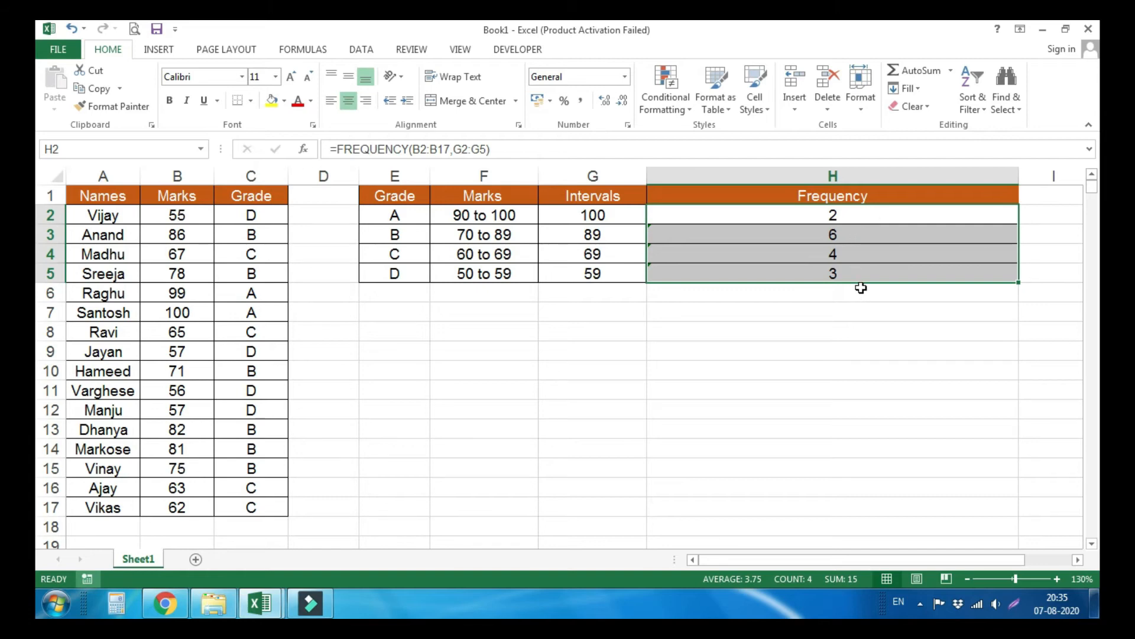
{"action": "key", "text": "F2"}
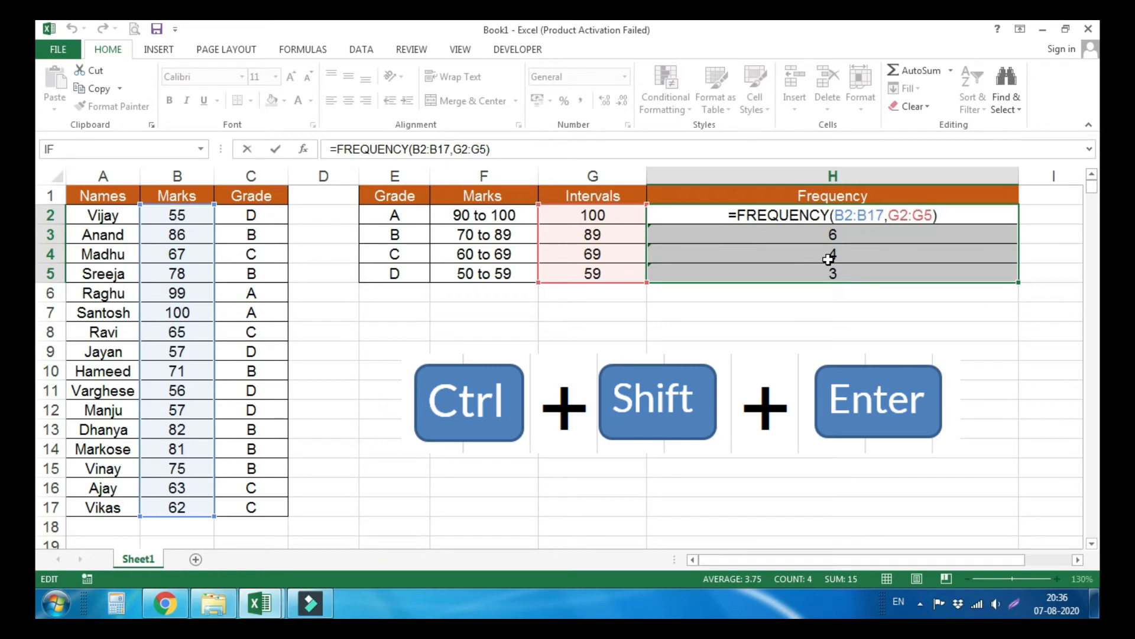
{"action": "key", "text": "ctrl+shift+Return"}
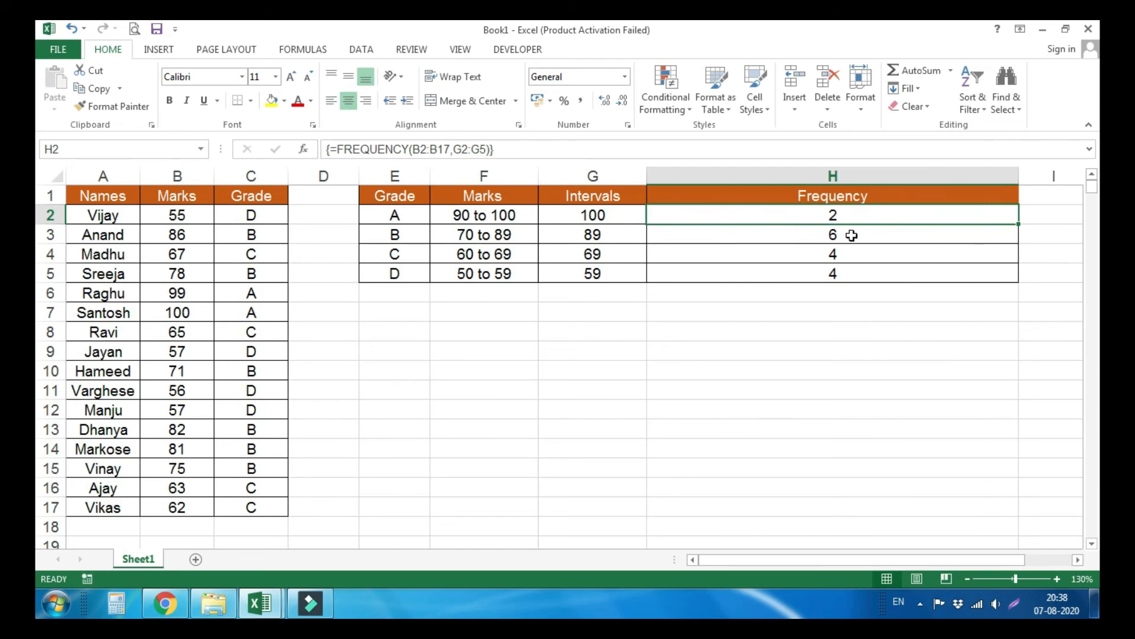
Try to delete only the array result in cell H3
{"action": "left_click", "coordinate": [852, 235]}
{"action": "key", "text": "Delete"}
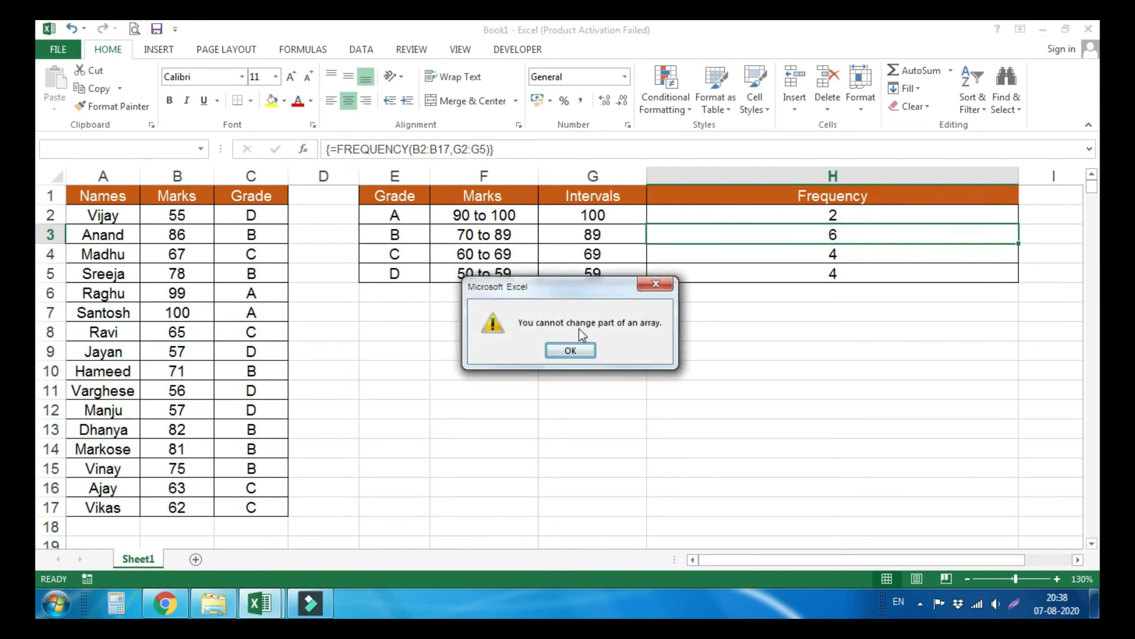
{"action": "left_click", "coordinate": [570, 350]}
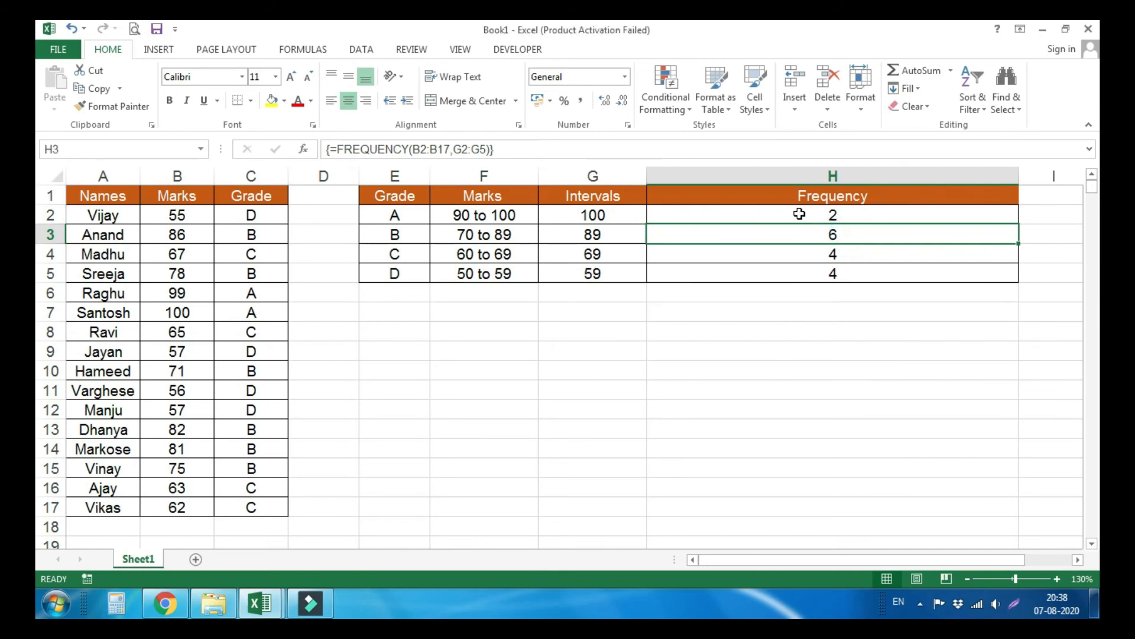
Clear the whole frequency array from H2:H5
{"action": "left_click_drag", "start_coordinate": [798, 216], "coordinate": [804, 280]}
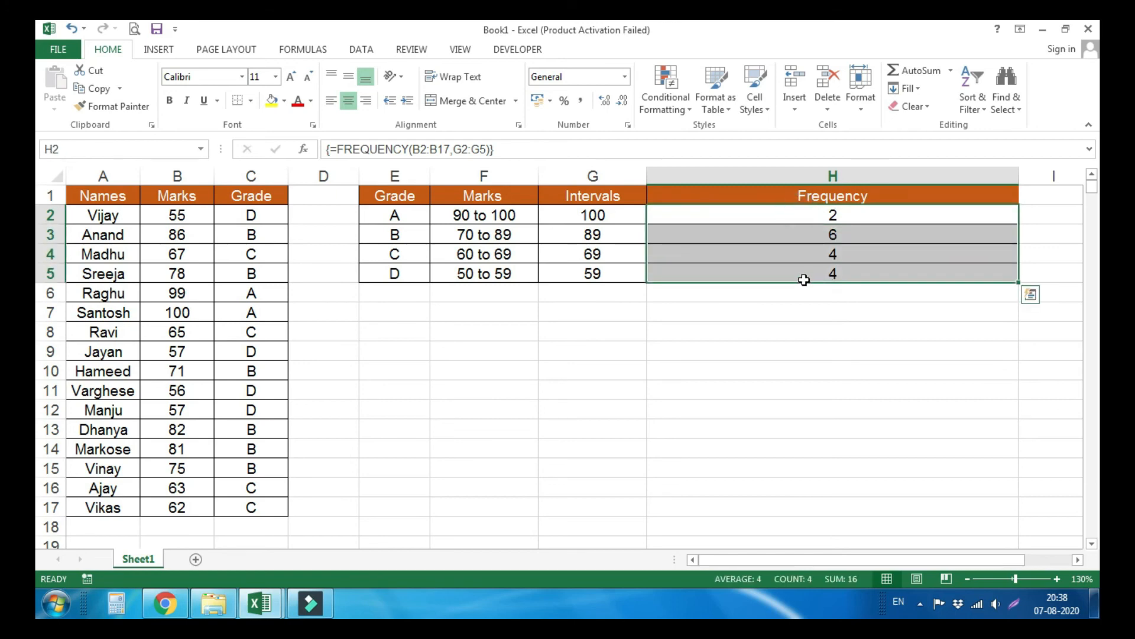
{"action": "key", "text": "Delete"}
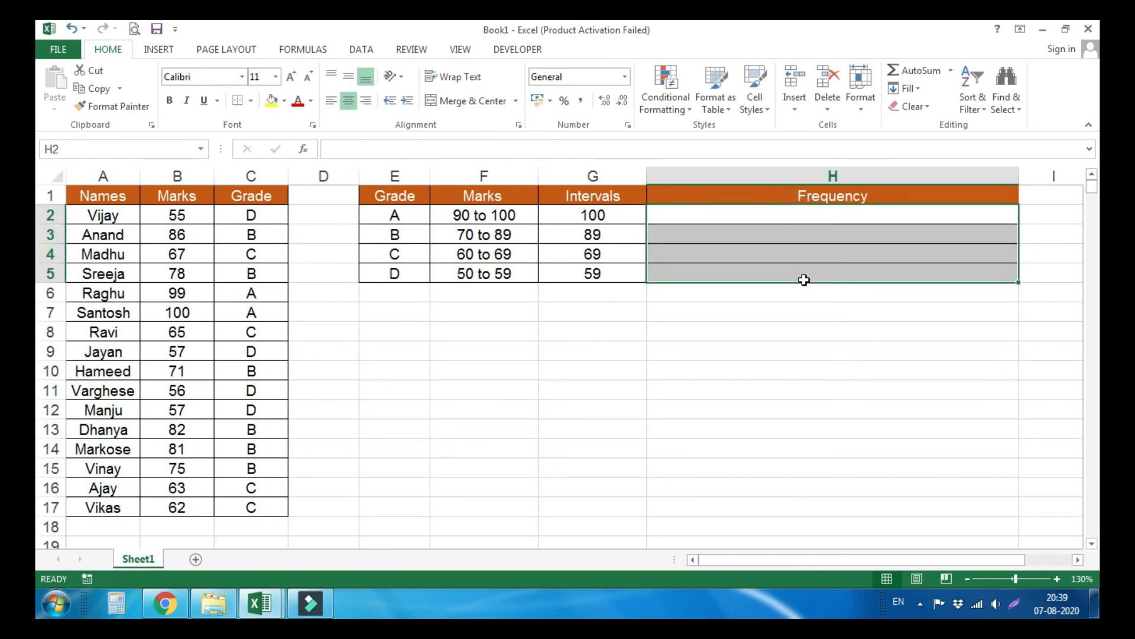